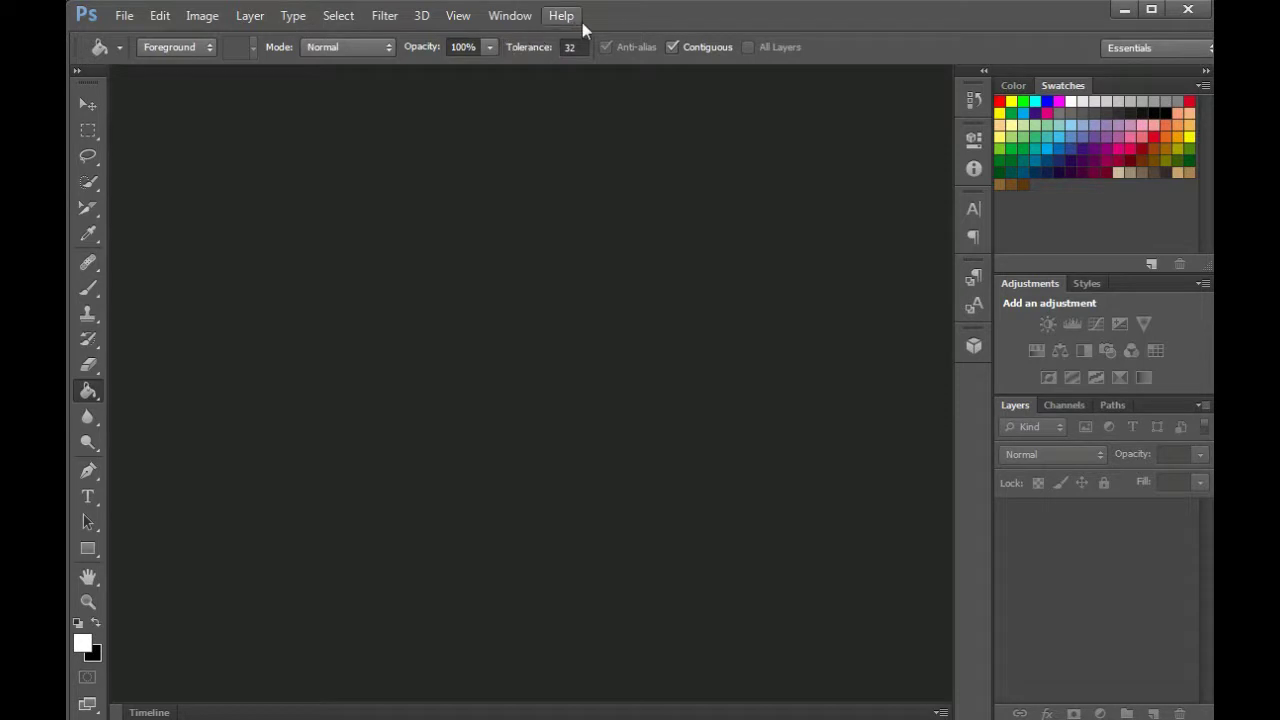
Open the File menu to reach the New document command
click(122, 20)
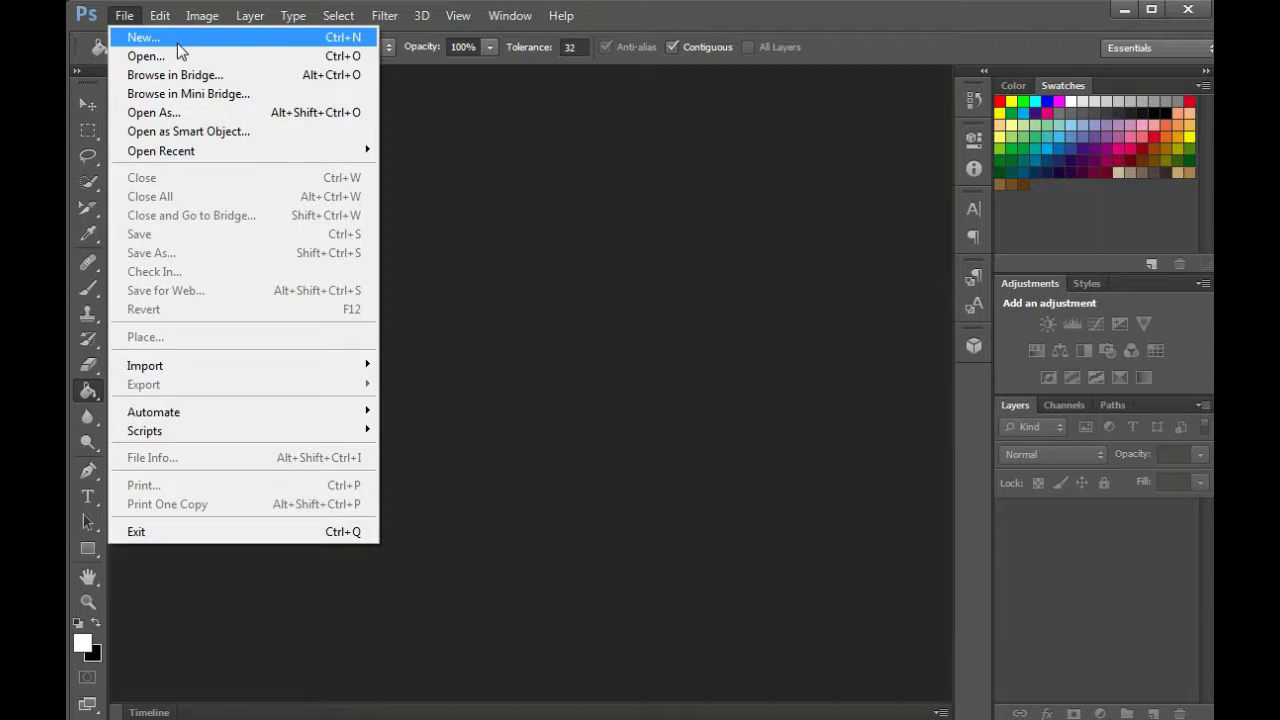
Start a new document named myImage and show the Preset choices
click(177, 42)
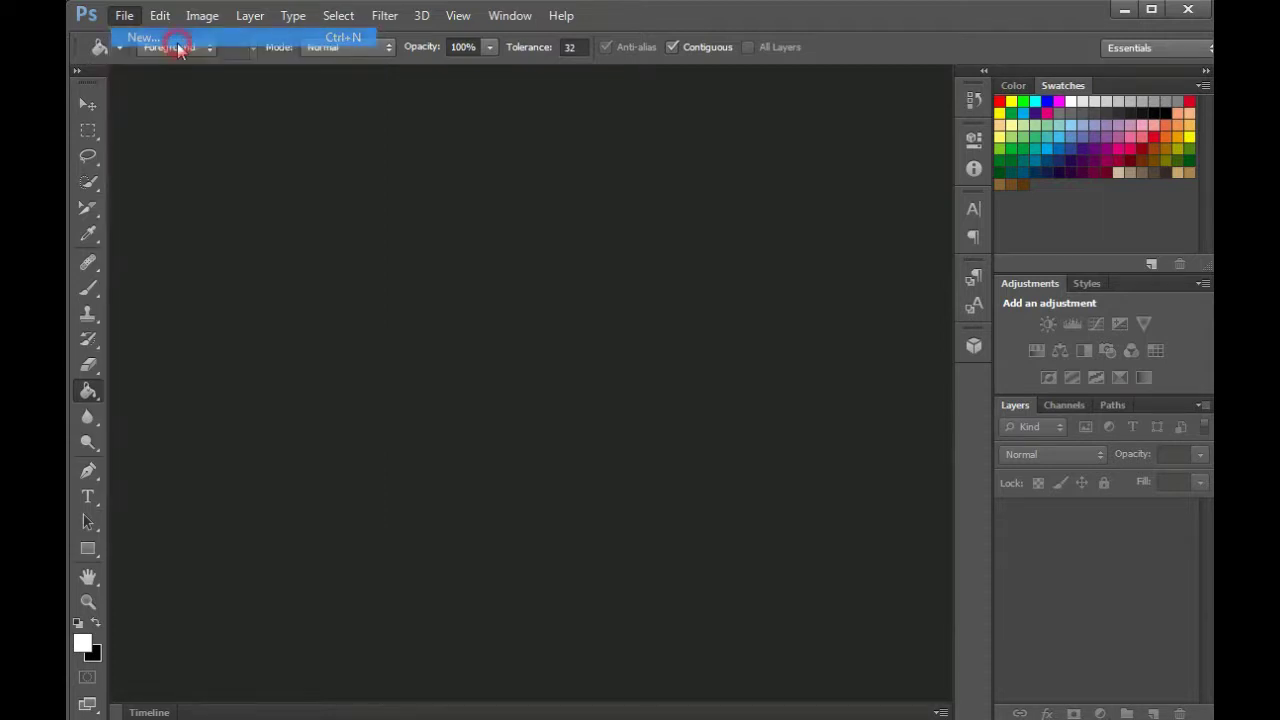
mouse_move(635, 164)
mouse_down()
mouse_move(642, 150)
mouse_move(579, 99)
mouse_up()
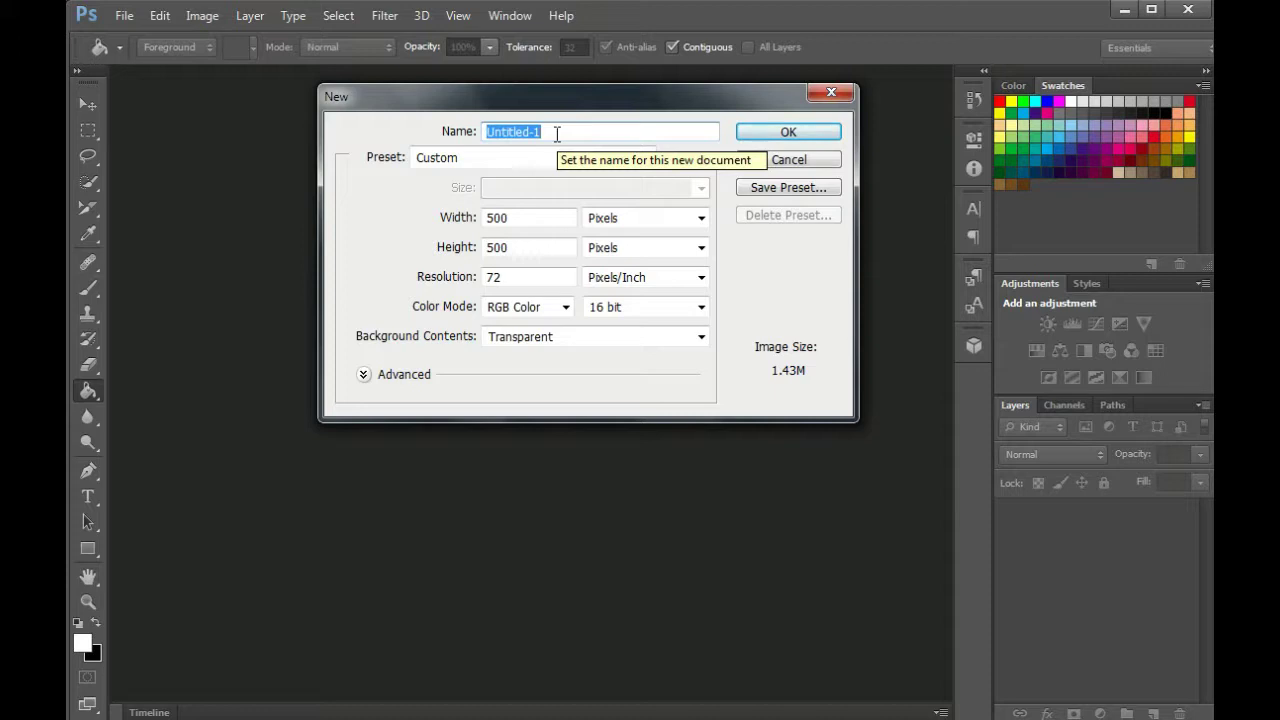
text(my)
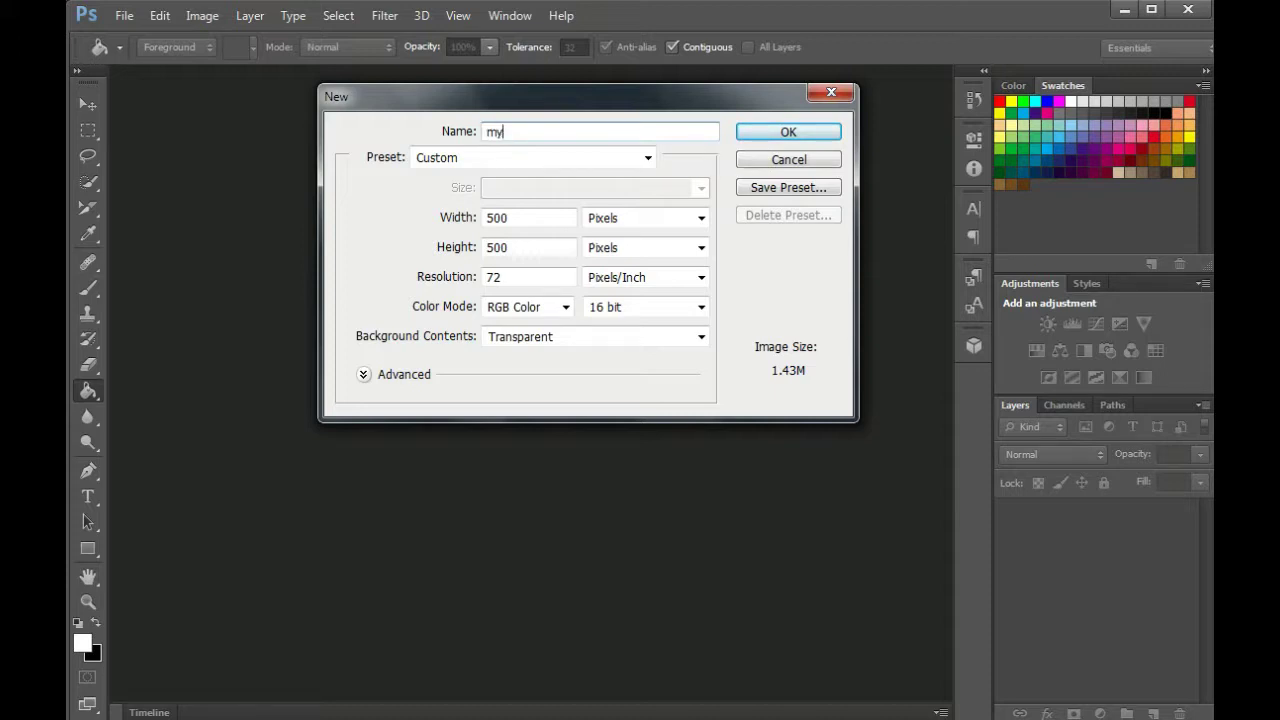
text(Image)
click(607, 165)
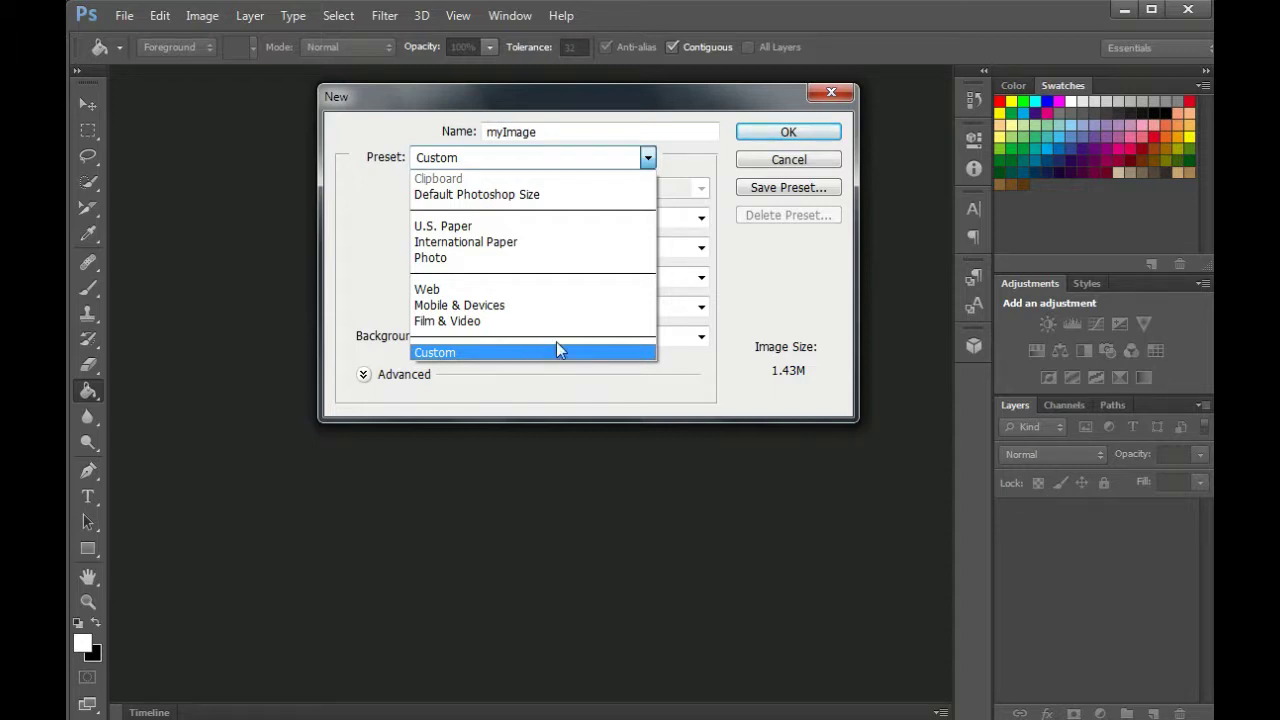
click(396, 246)
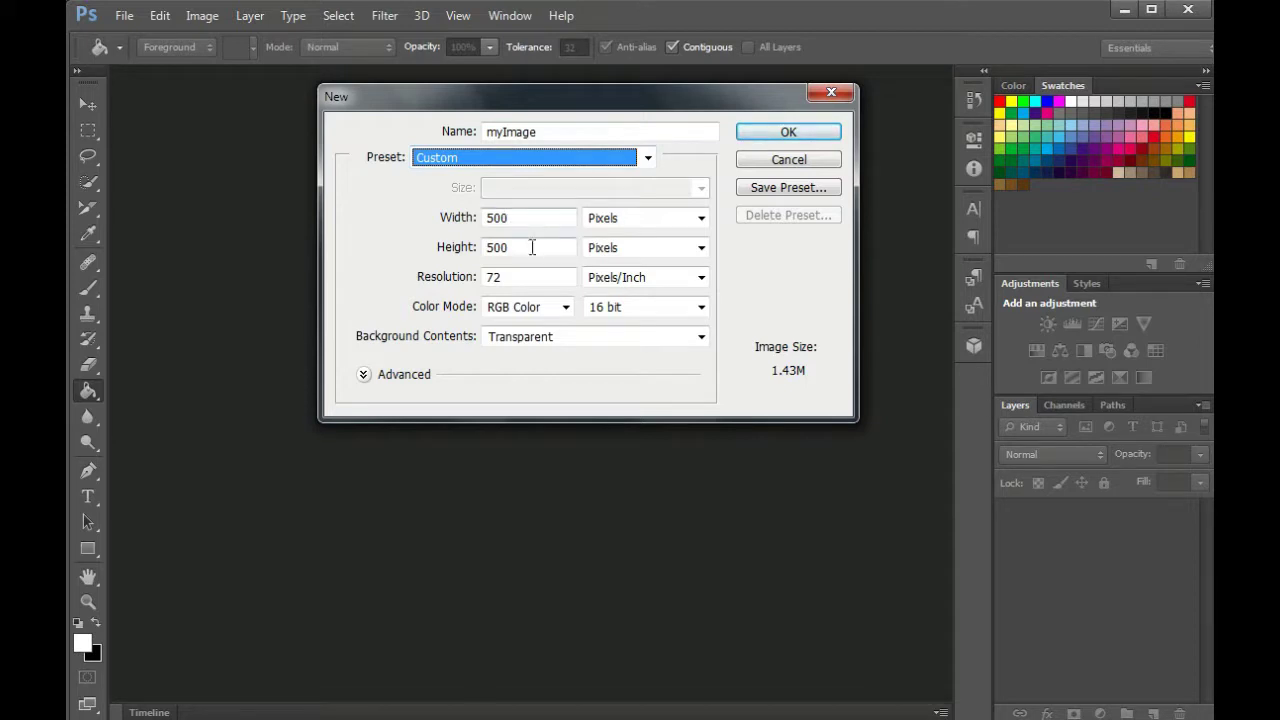
click(528, 217)
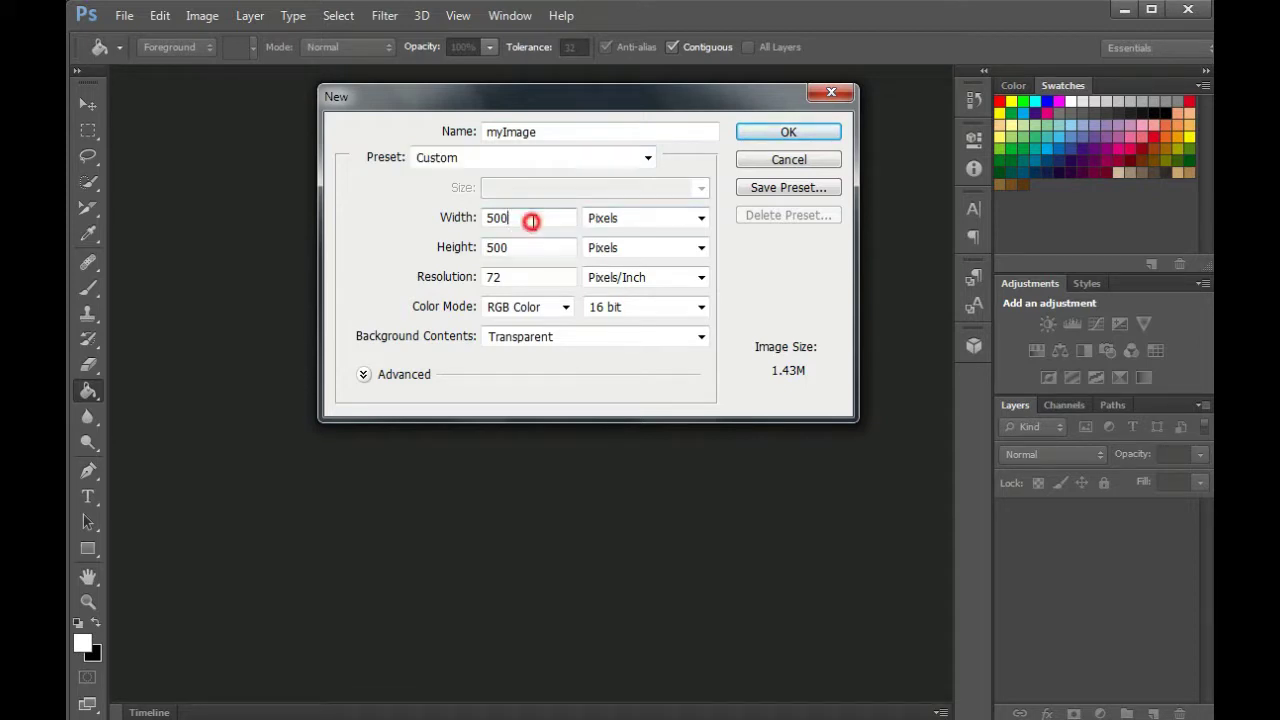
double_click(516, 250)
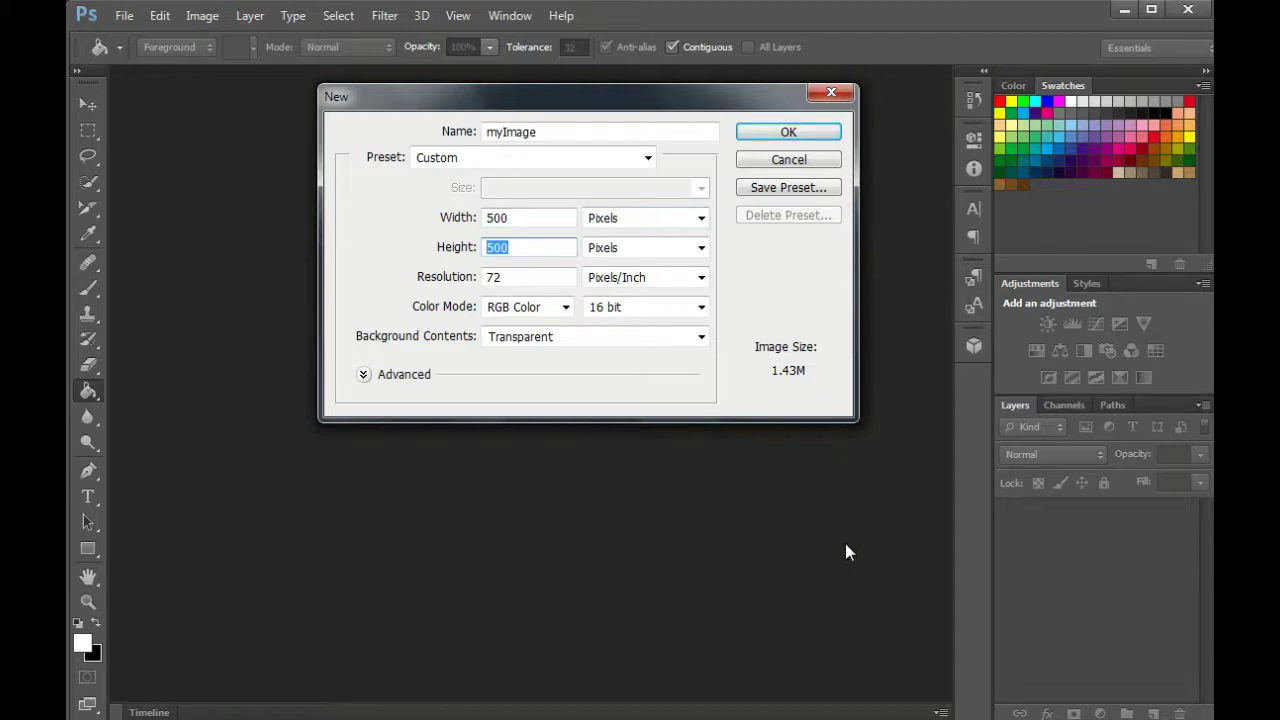
click(688, 219)
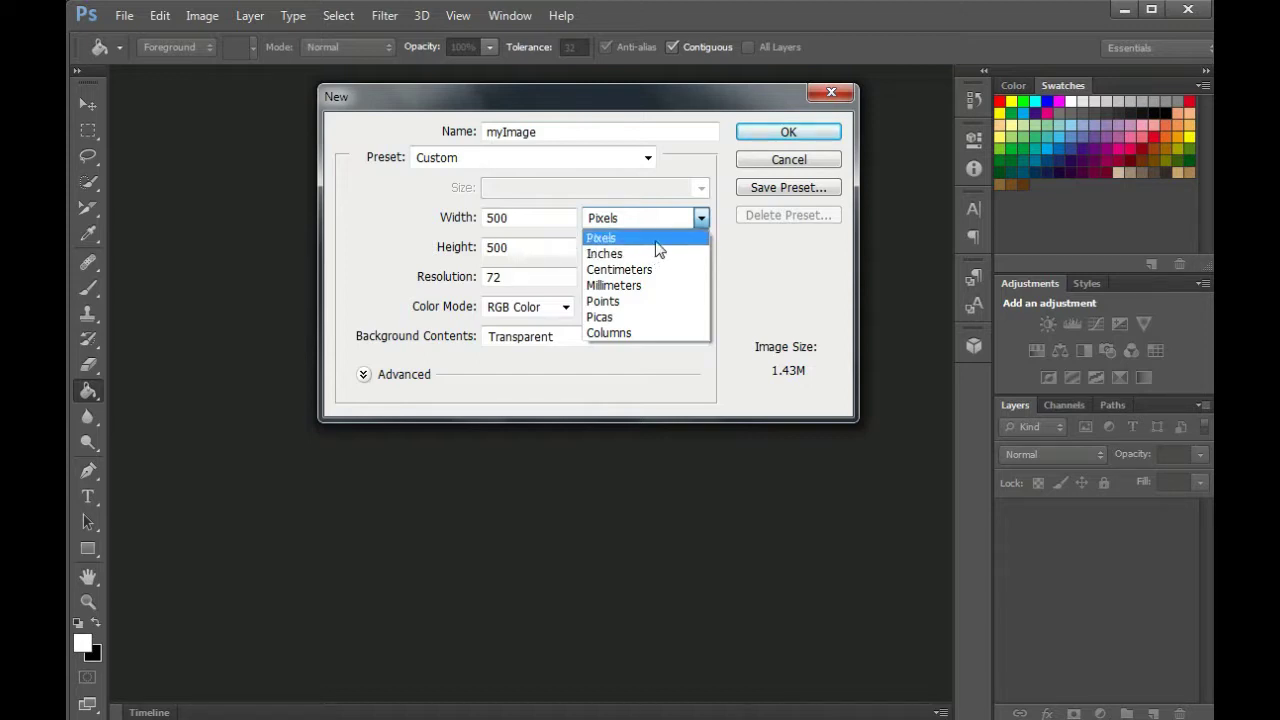
click(657, 241)
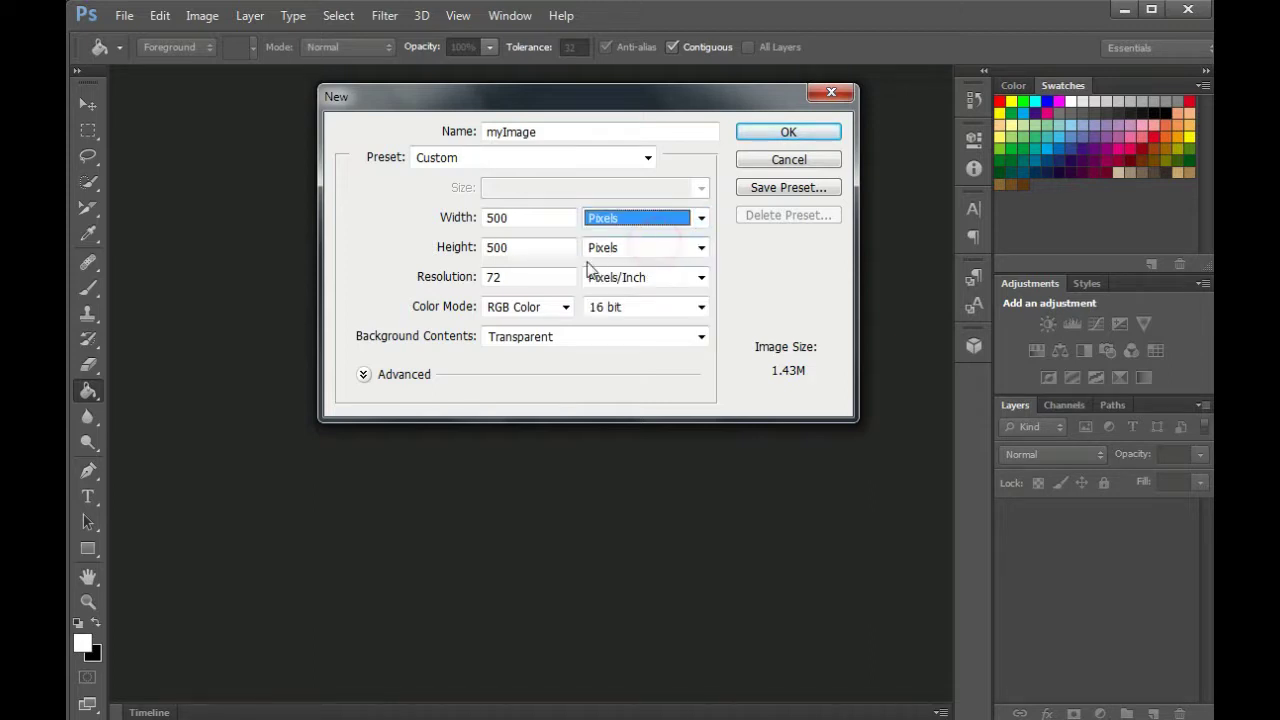
click(555, 278)
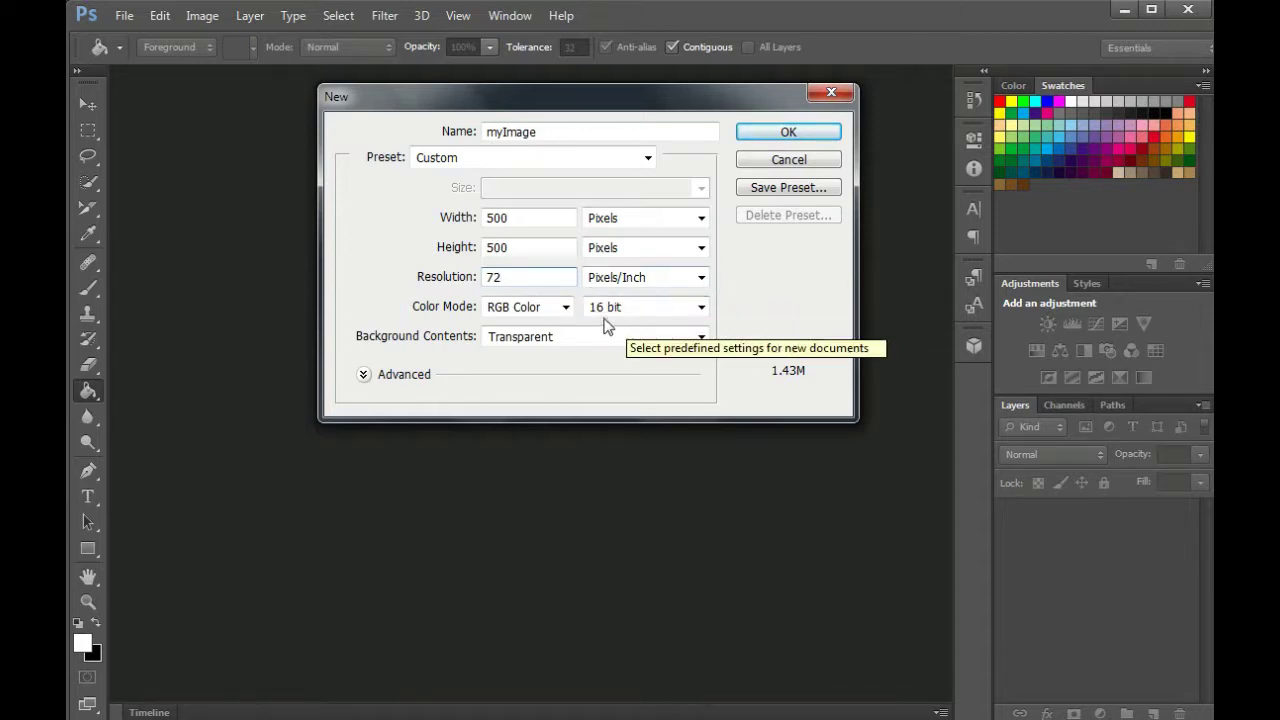
Keep the colour mode as RGB Color while trying 8 and 16 bit depths
click(553, 313)
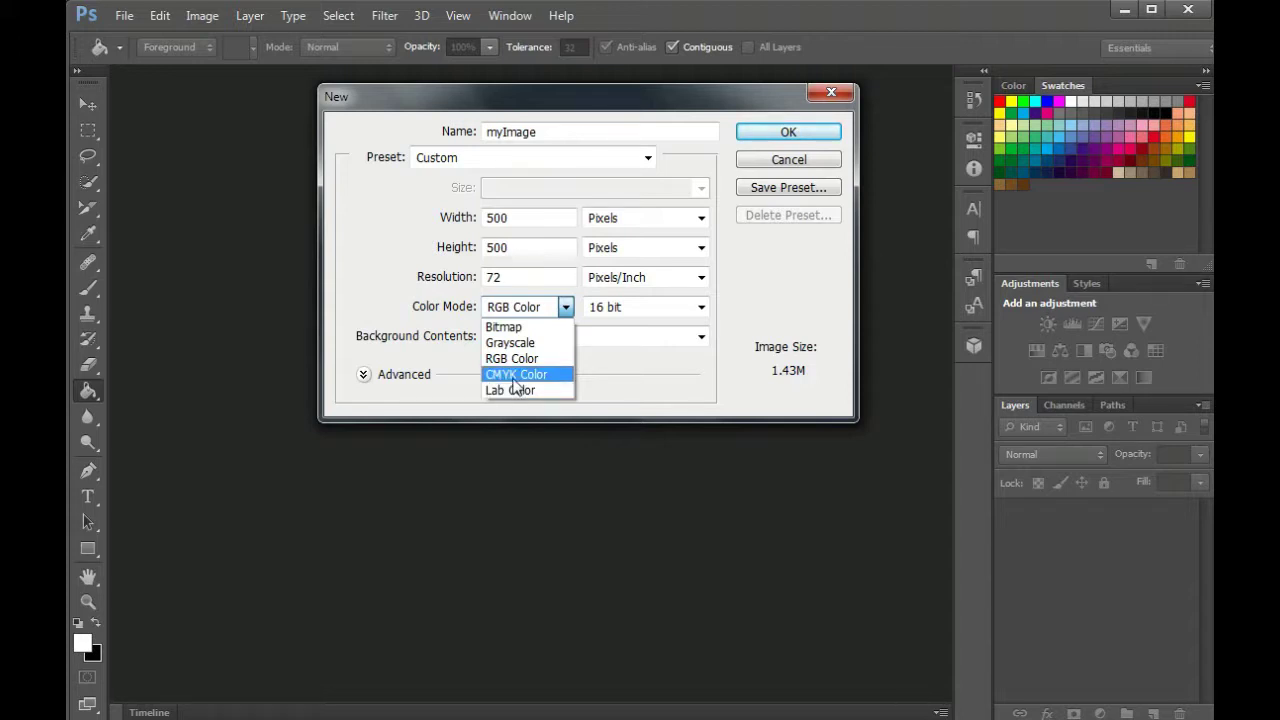
click(658, 306)
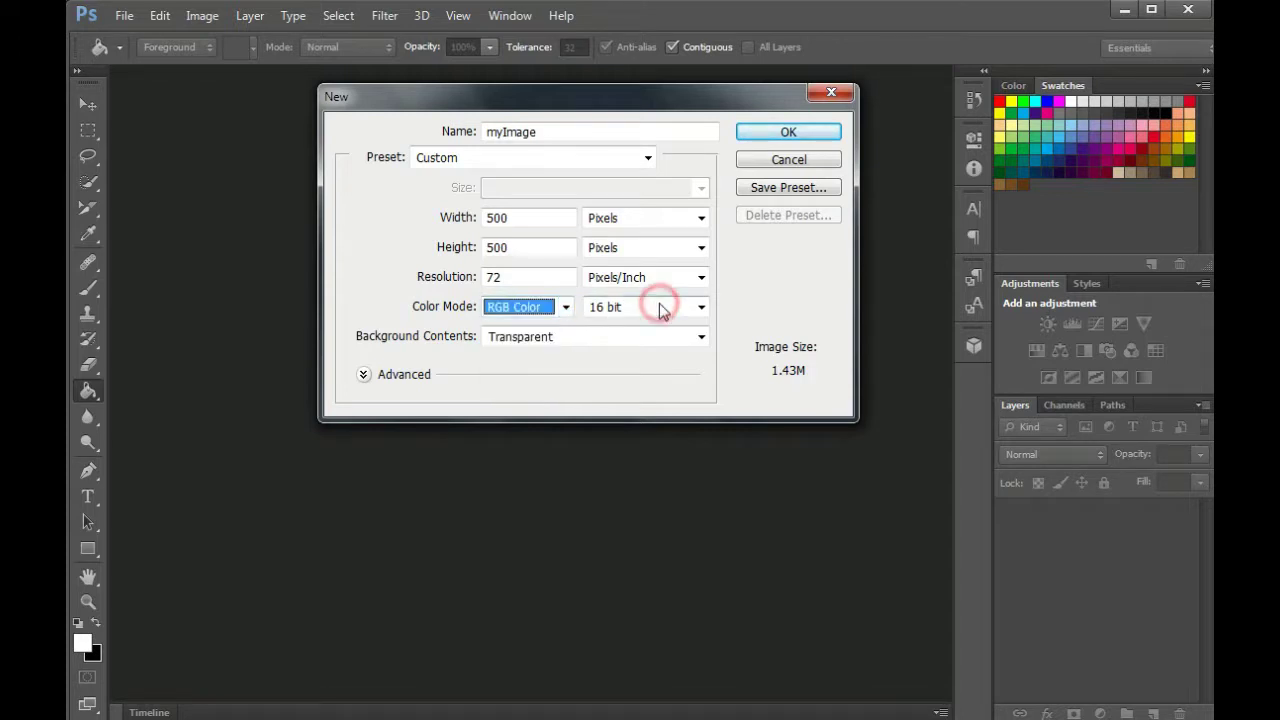
click(633, 308)
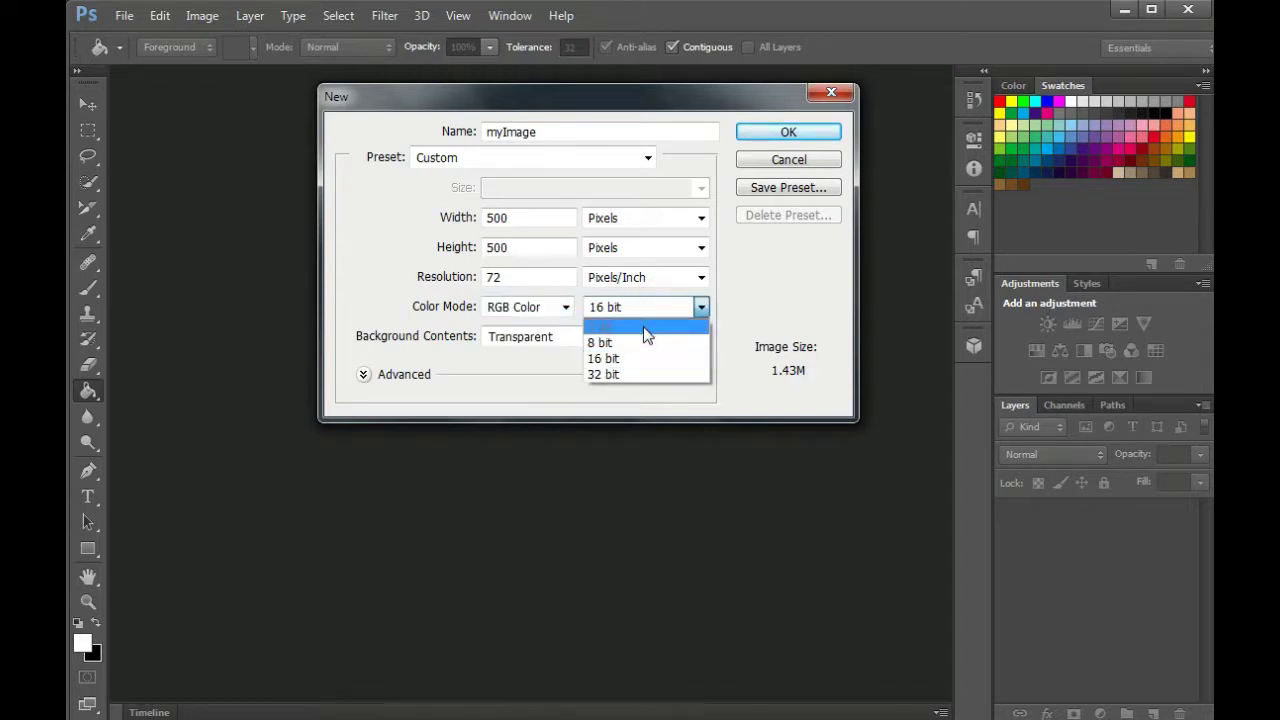
click(633, 343)
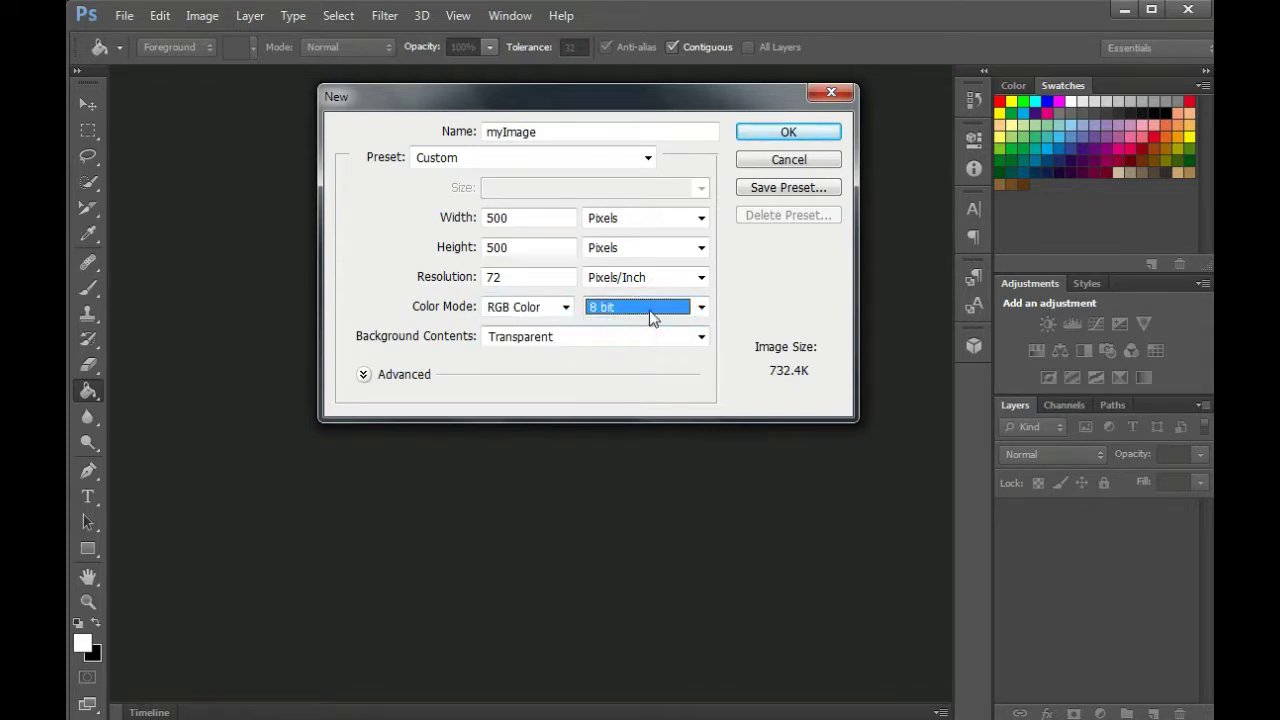
click(648, 310)
click(637, 360)
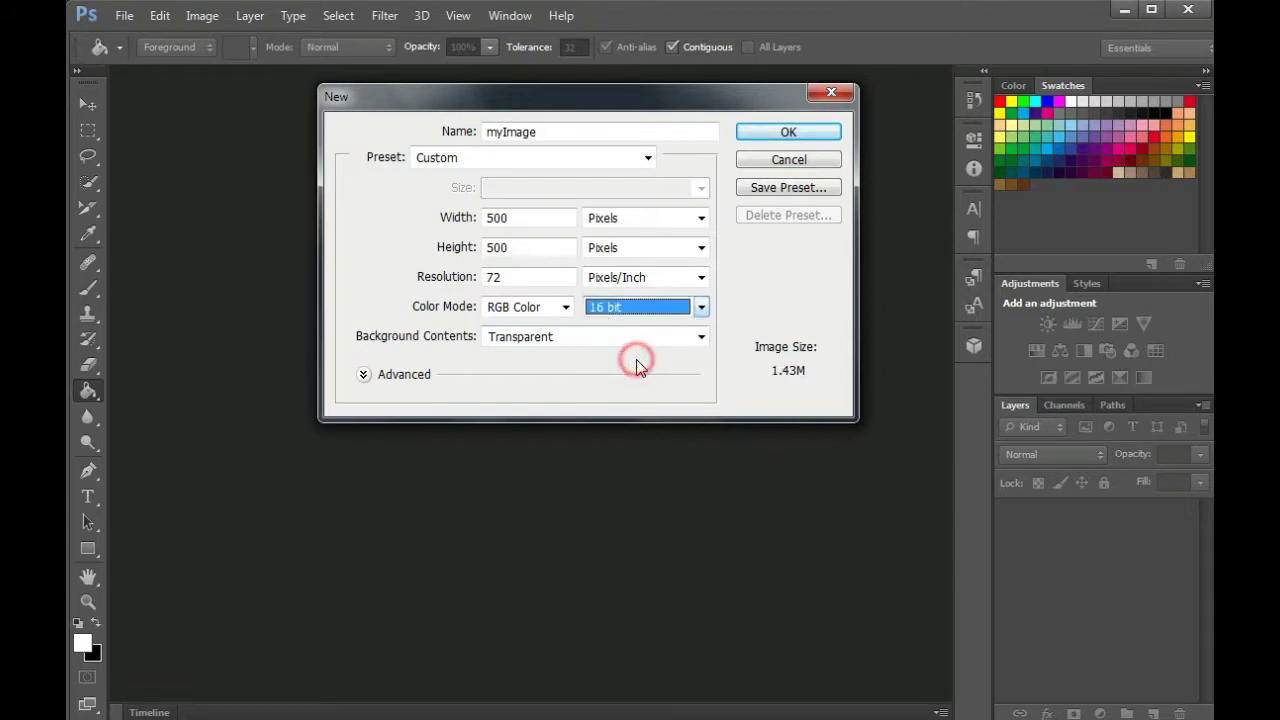
click(651, 308)
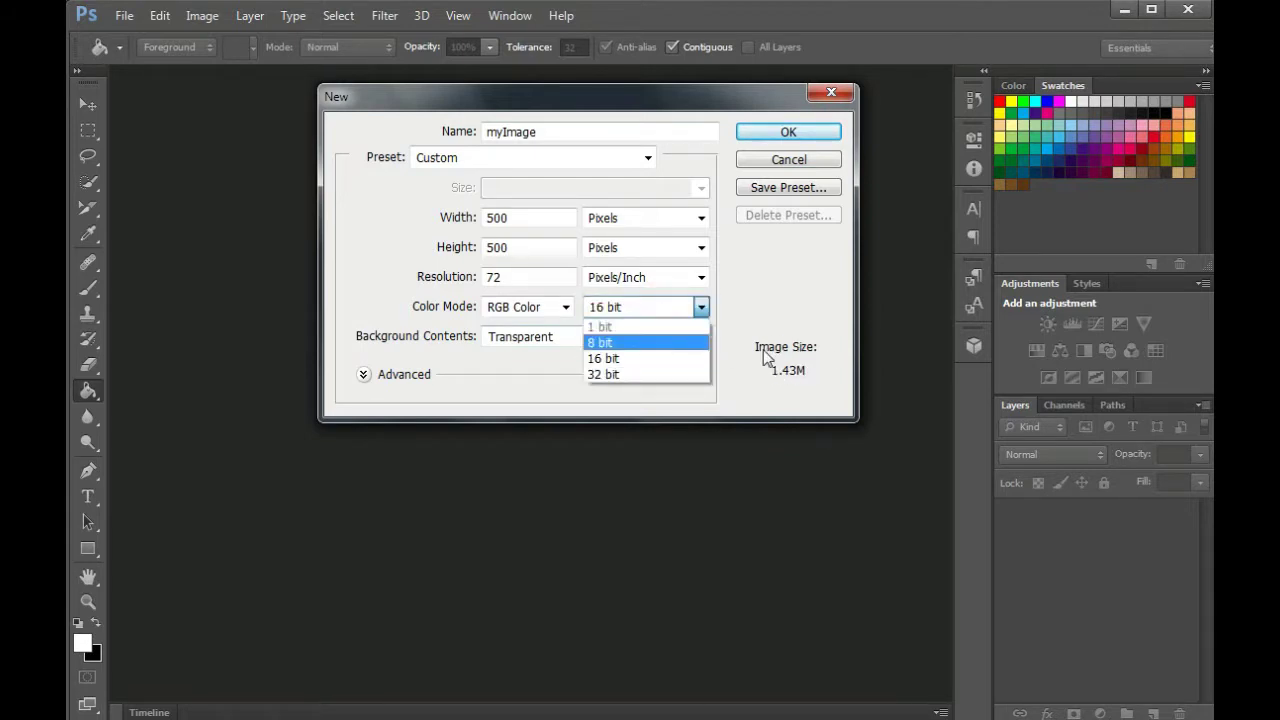
click(656, 345)
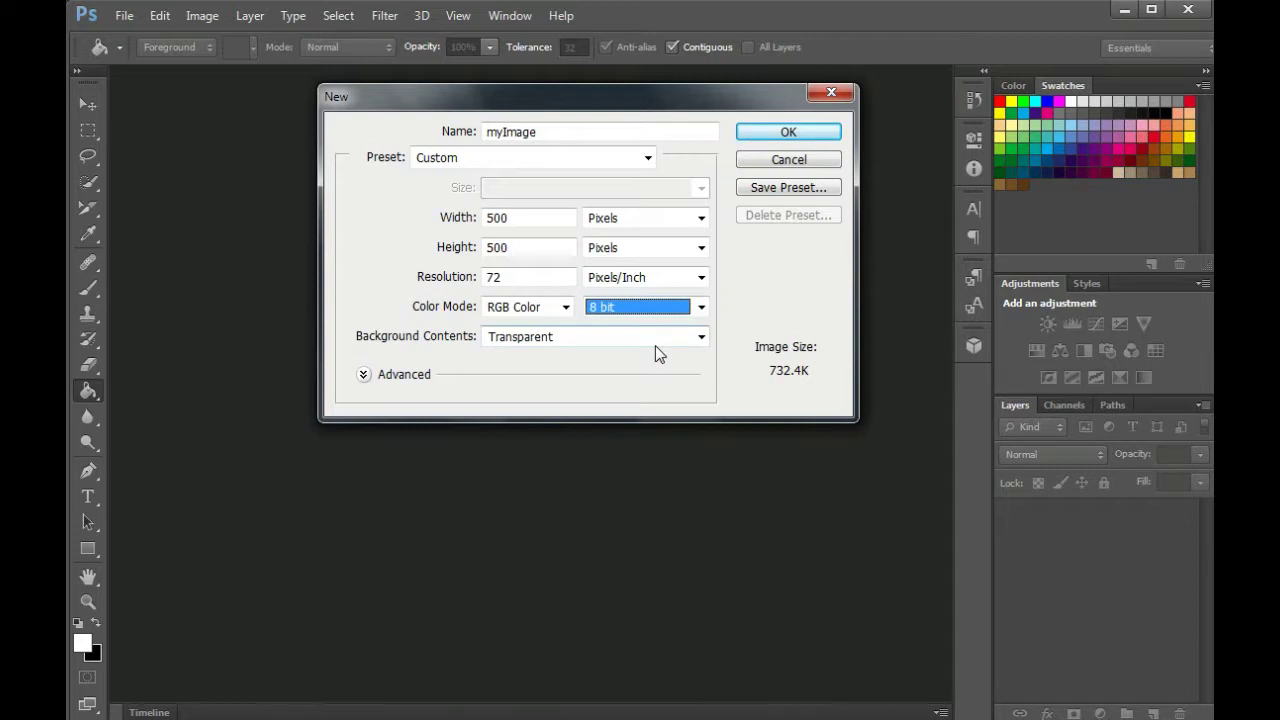
Compare 16 and 32 bit depths, then settle on 8 bit for a 732.4K image
click(663, 307)
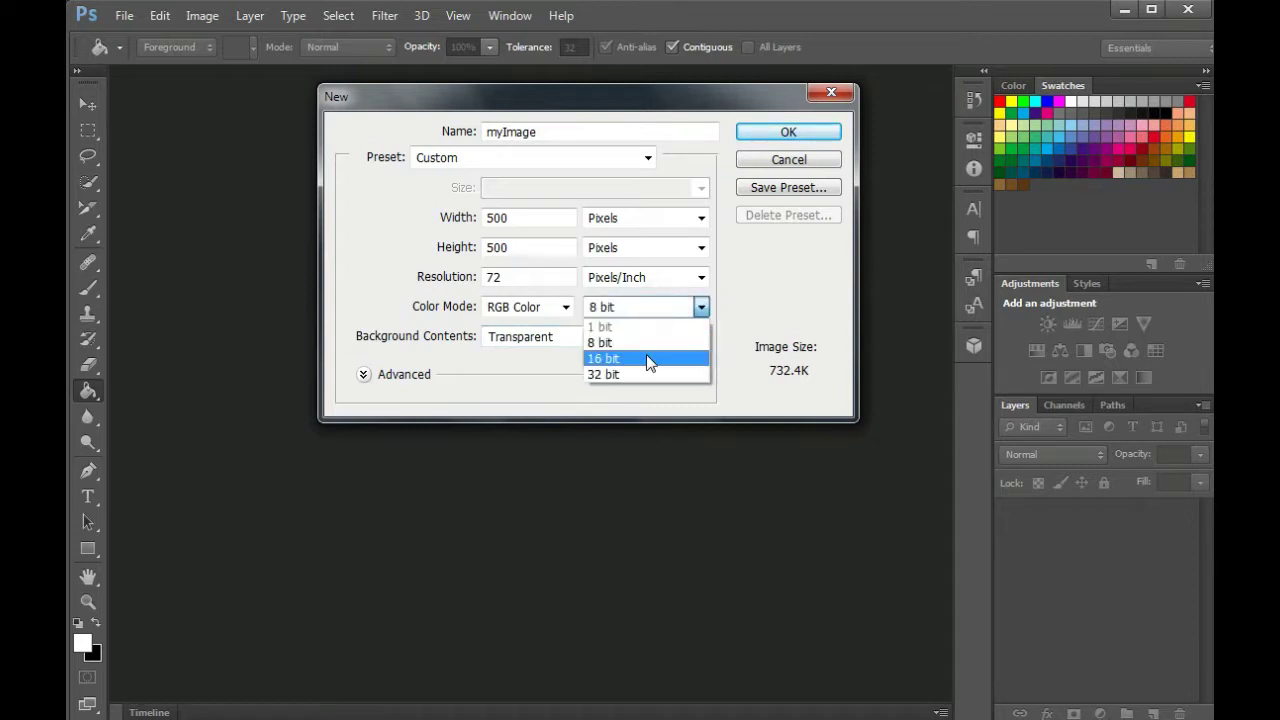
click(646, 358)
click(668, 307)
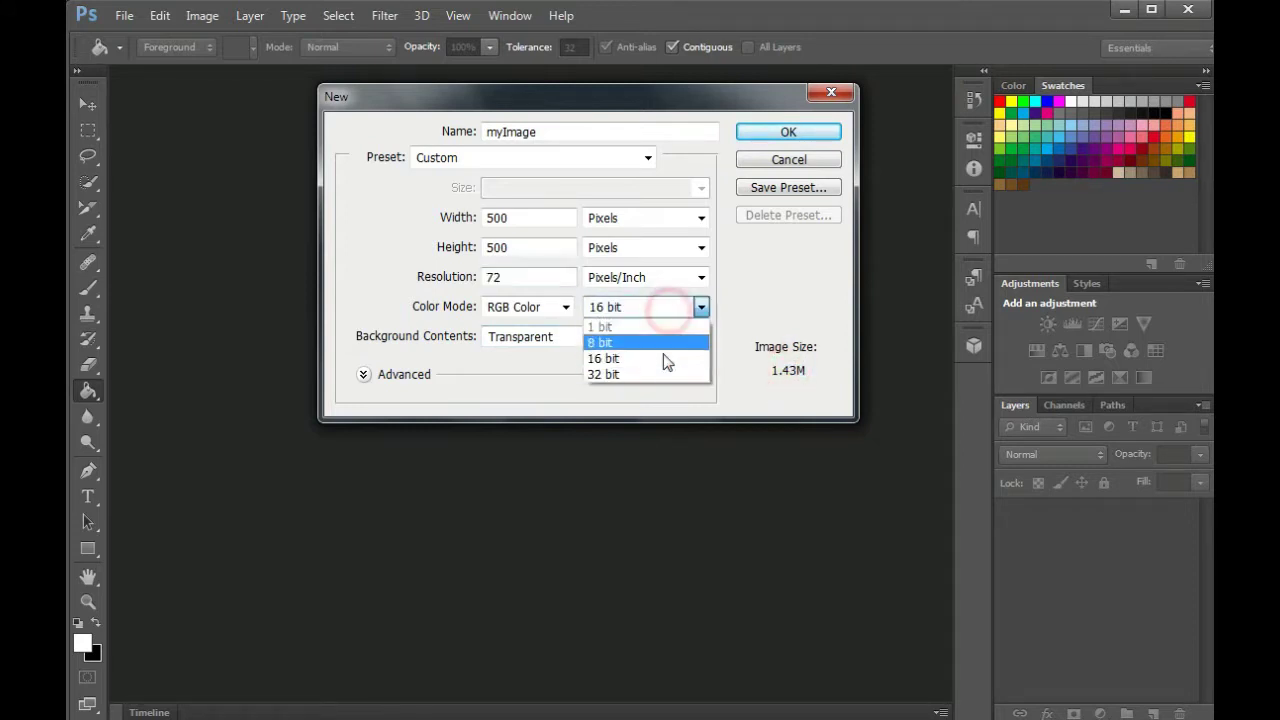
click(661, 374)
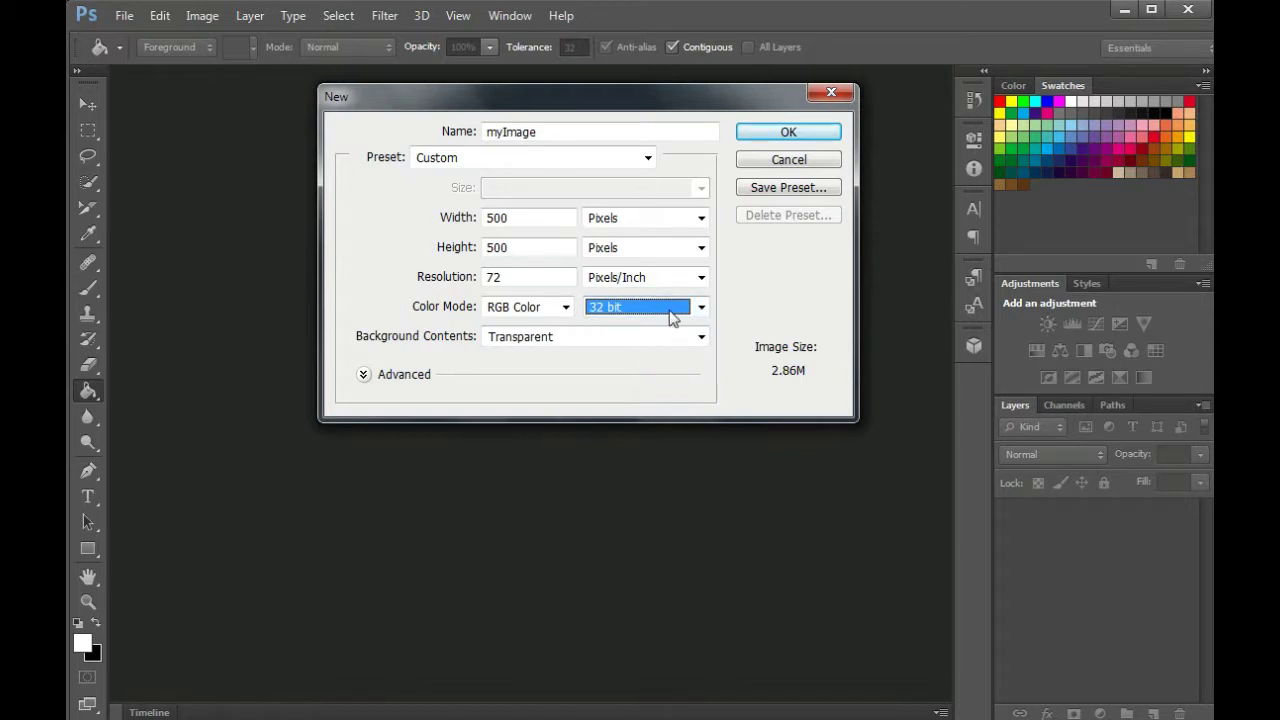
click(672, 317)
click(631, 343)
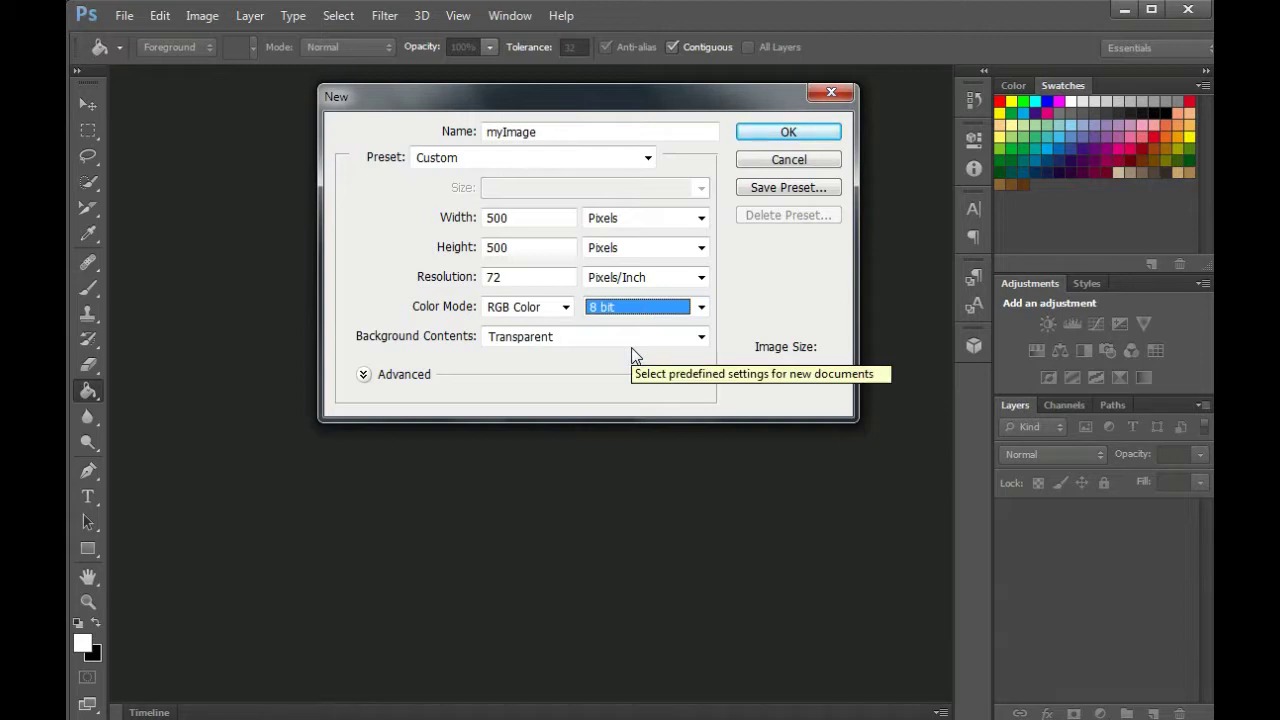
click(660, 312)
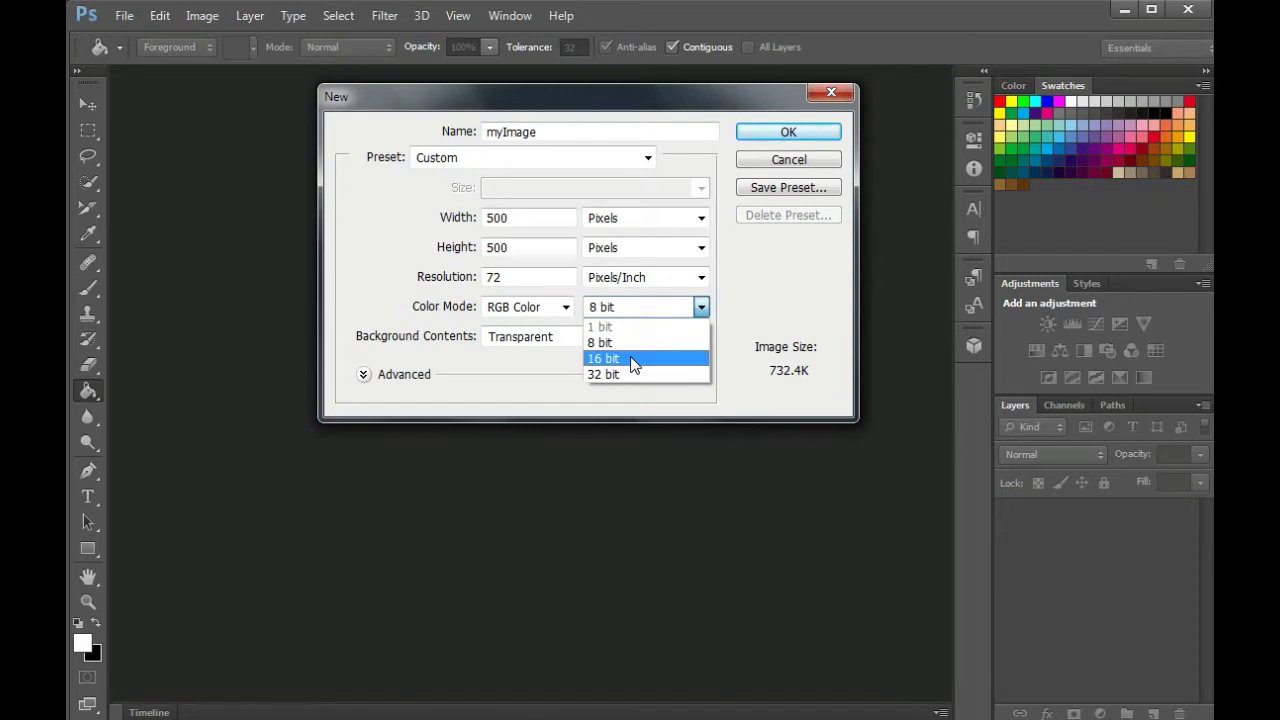
click(632, 360)
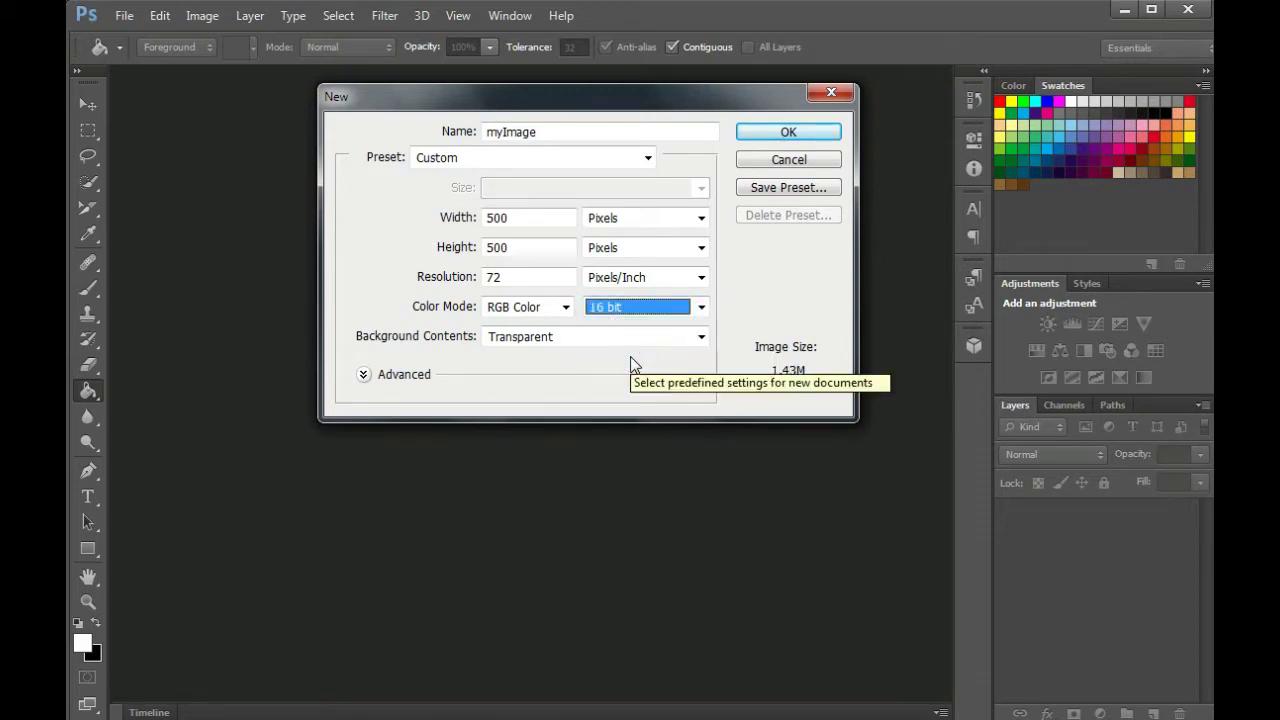
click(665, 304)
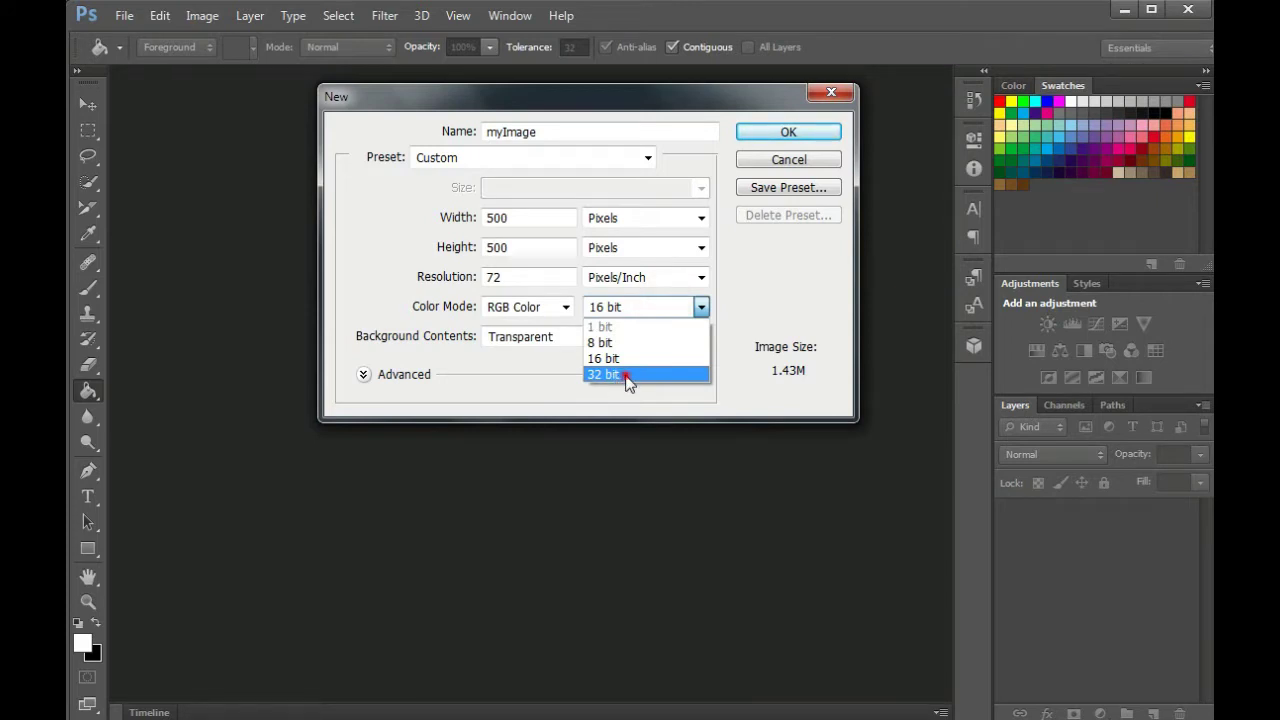
click(627, 378)
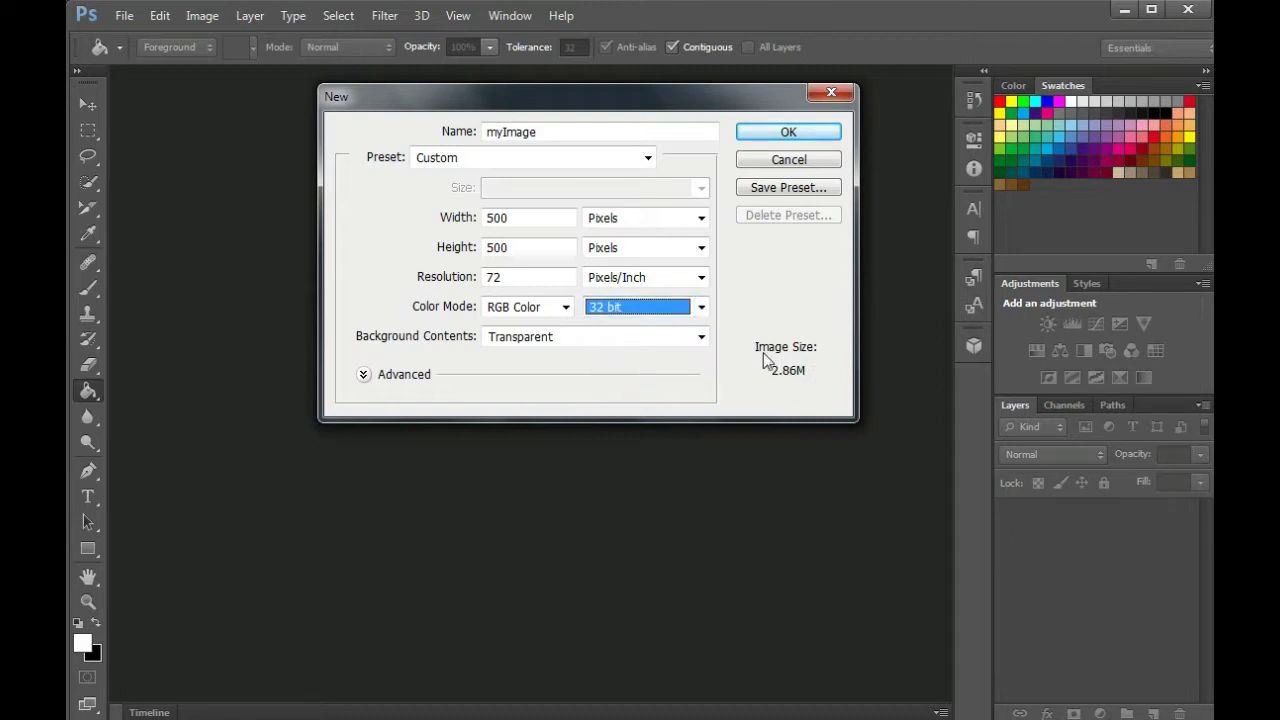
click(662, 312)
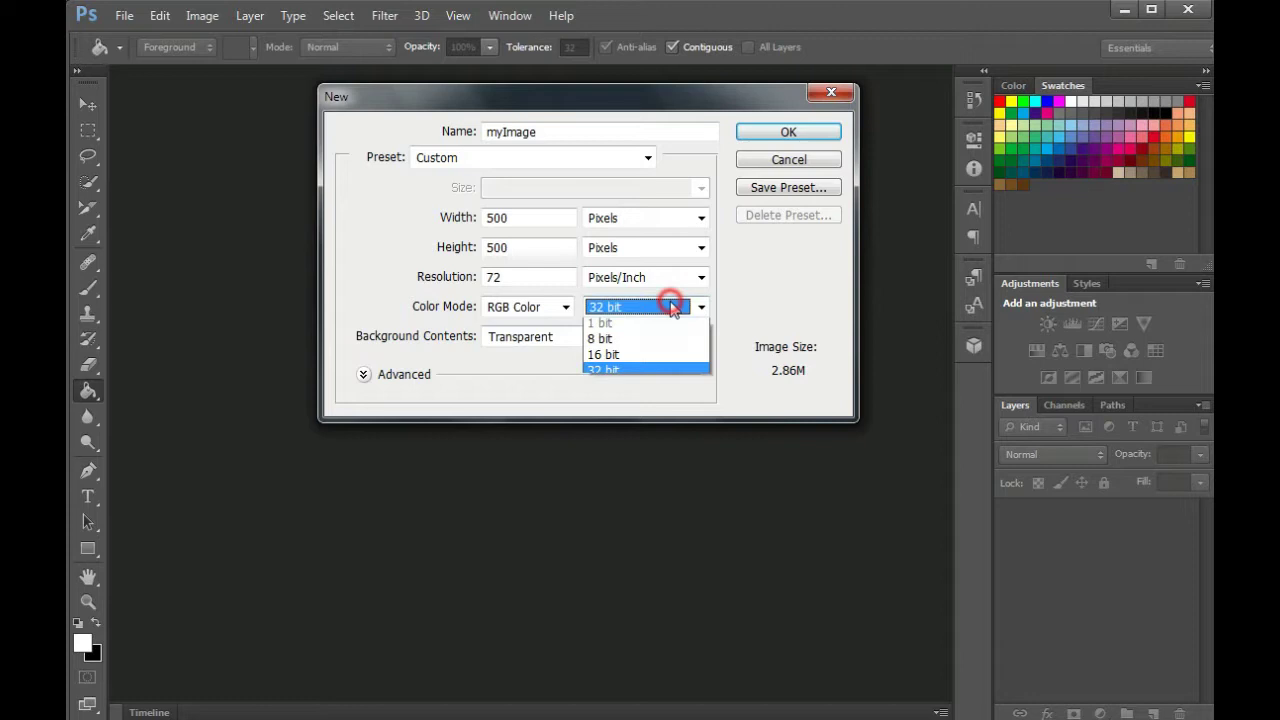
click(634, 343)
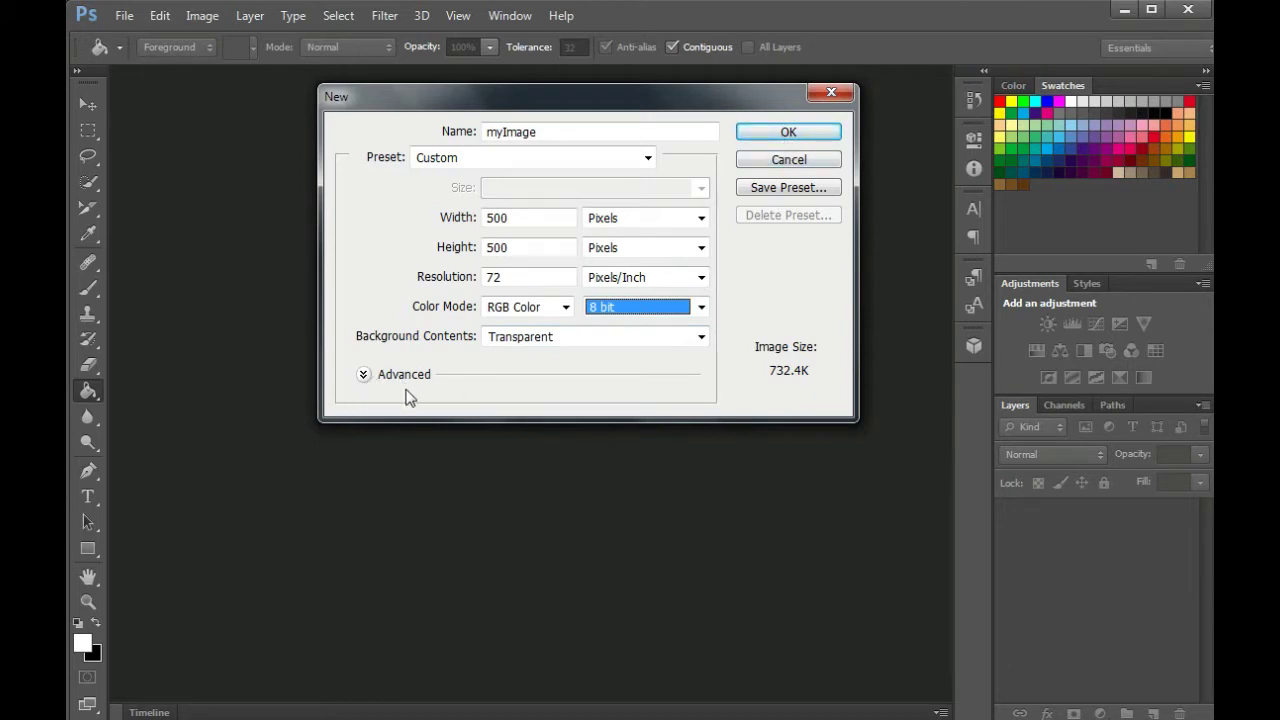
Confirm the New dialog to create the 500×500 px, 8 bit RGB transparent myImage canvas
click(789, 133)
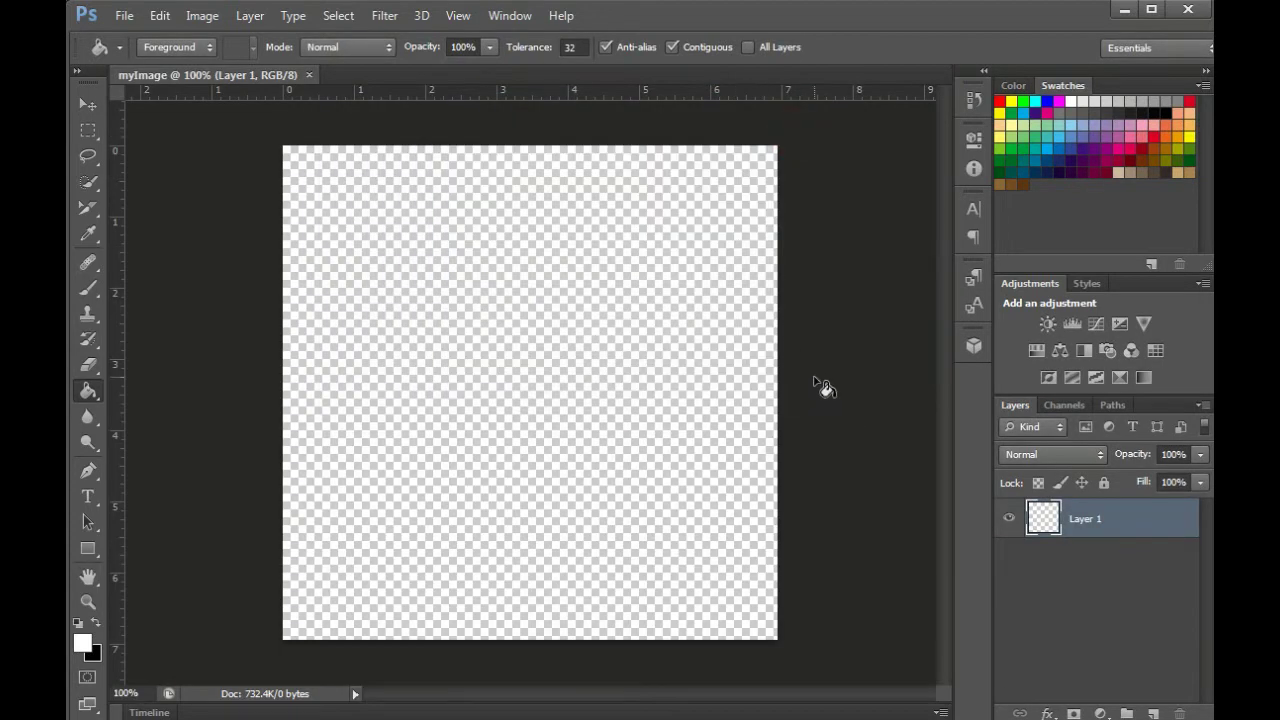